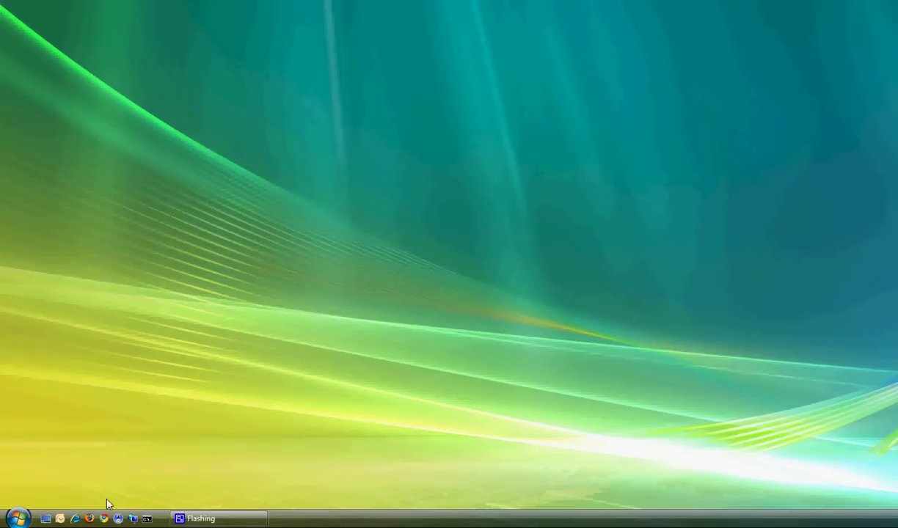
{"action": "left_click", "coordinate": [75, 519]}
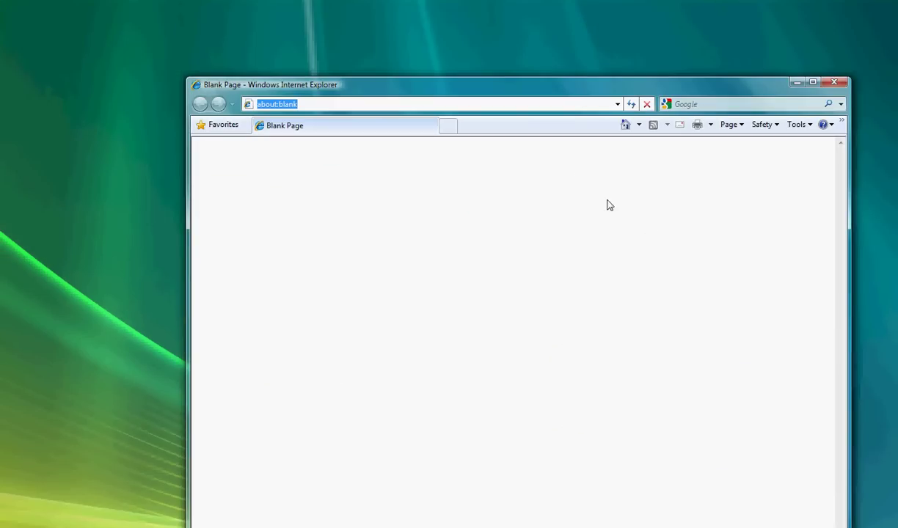
{"action": "type", "text": "www"}
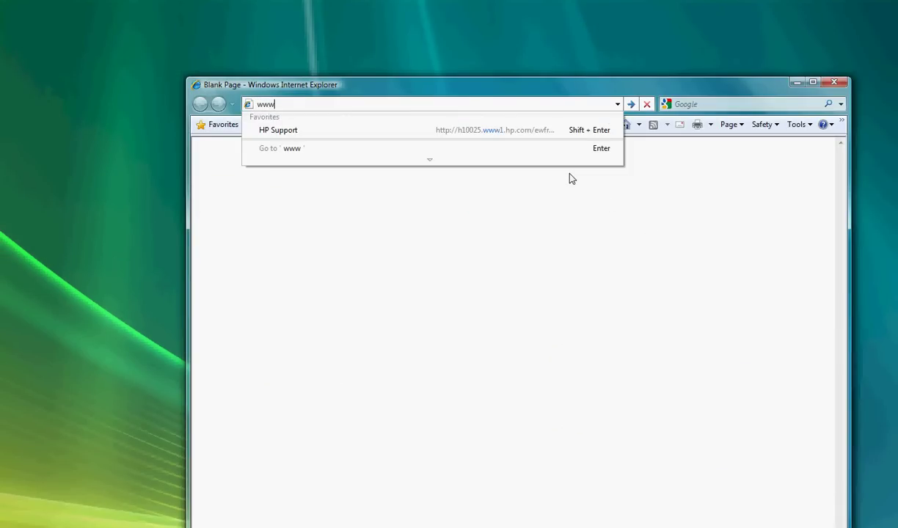
{"action": "type", "text": ".myond"}
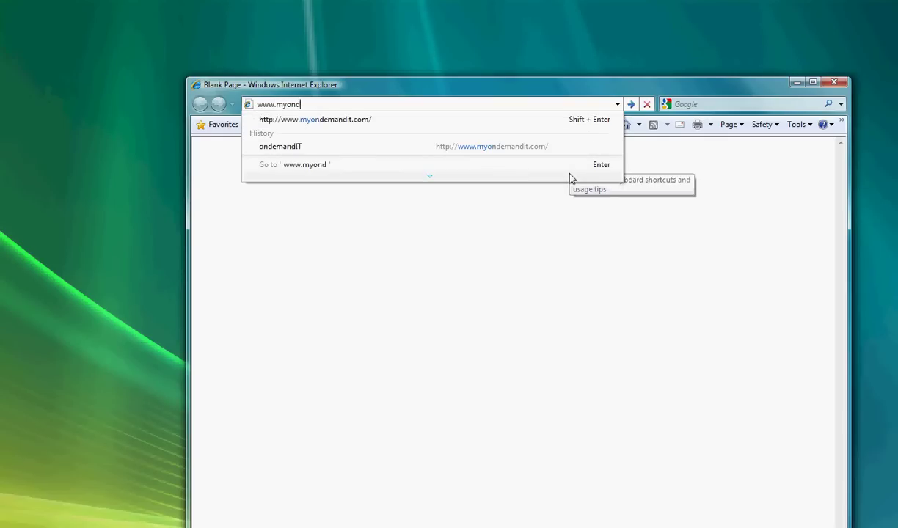
{"action": "type", "text": "emandit.com"}
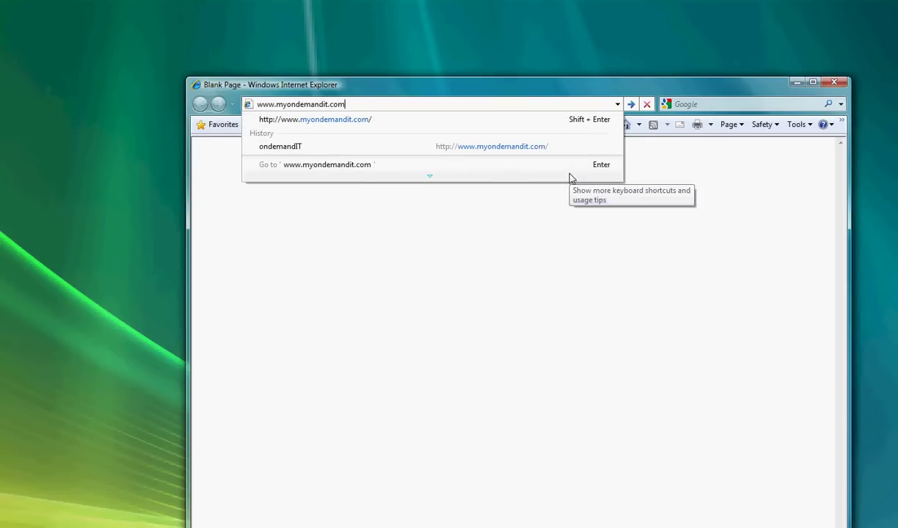
{"action": "key", "text": "Return"}
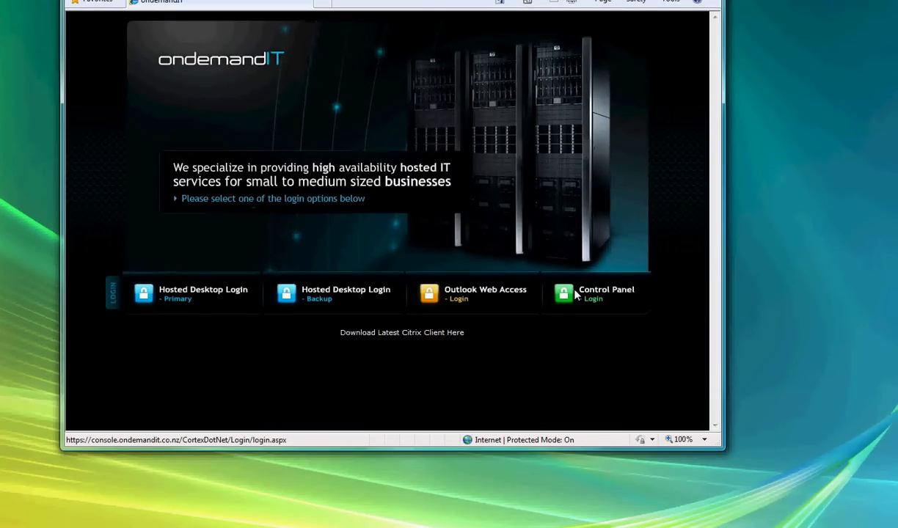
- Log in to the Control Panel with the hosted account's password
{"action": "left_click", "coordinate": [576, 295]}
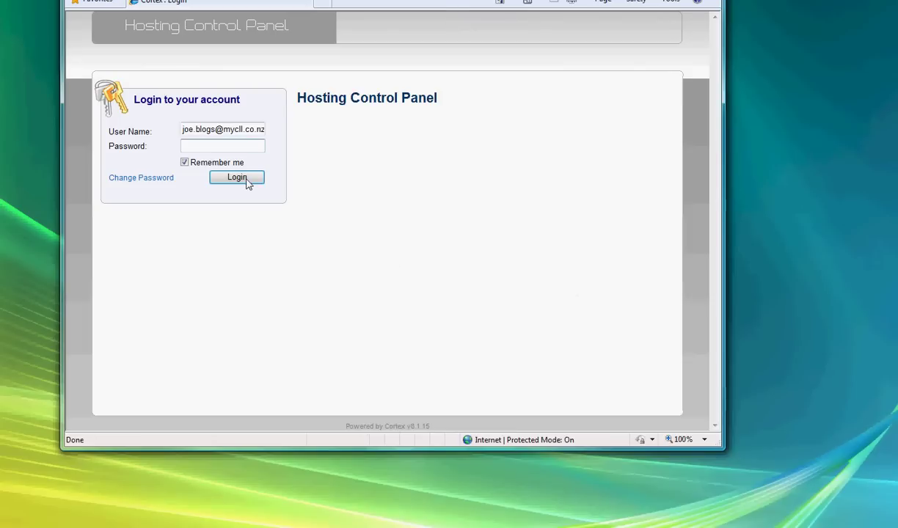
{"action": "left_click", "coordinate": [203, 149]}
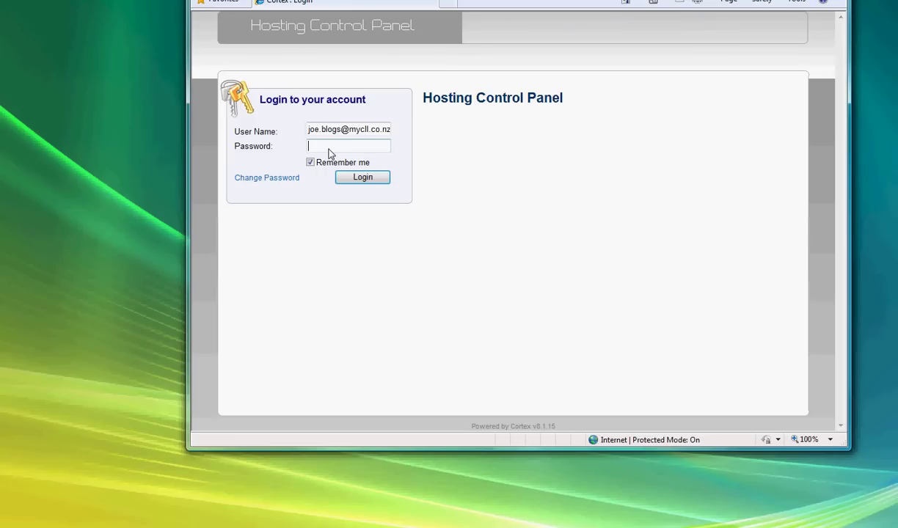
{"action": "type", "text": "•••••••••"}
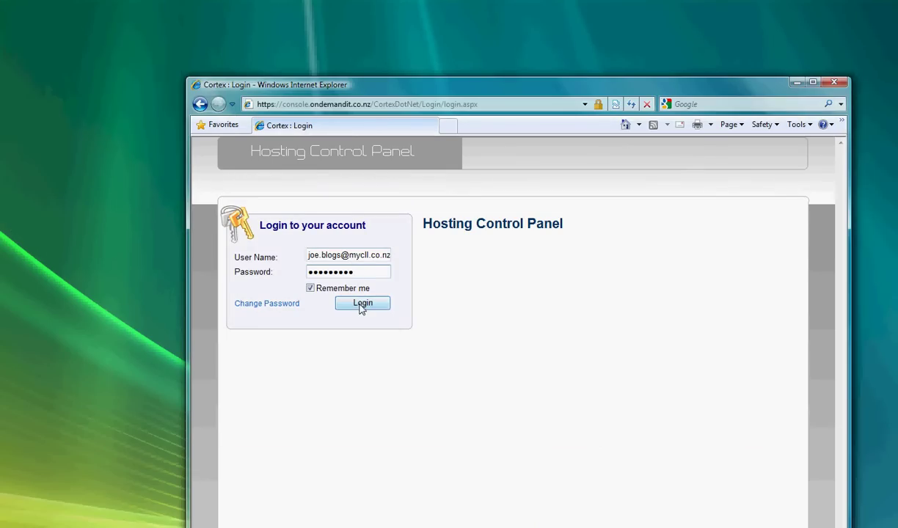
{"action": "left_click", "coordinate": [362, 303]}
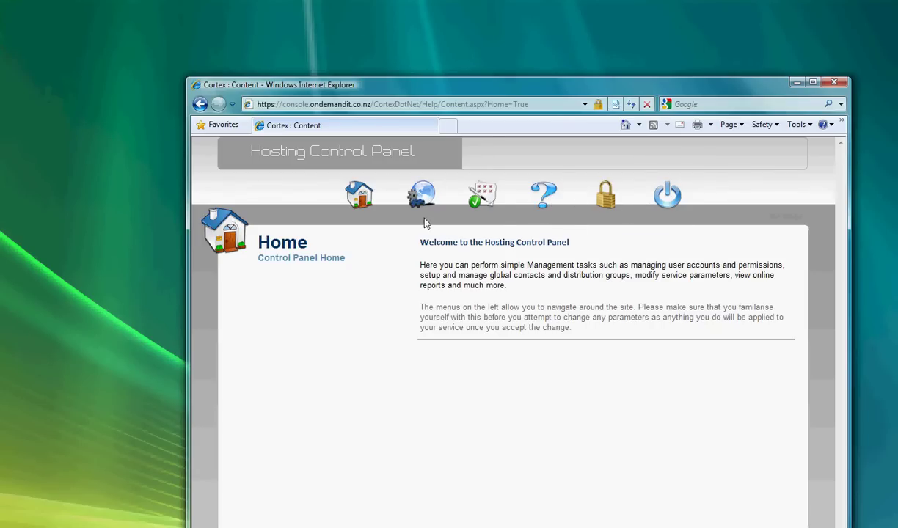
- Go to Services > Exchange > Summary in the Control Panel
{"action": "mouse_move", "coordinate": [422, 197]}
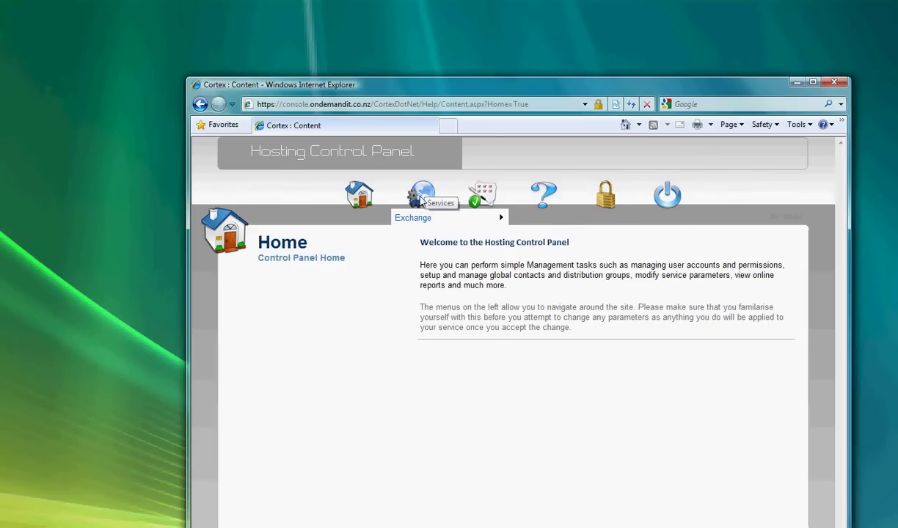
{"action": "mouse_move", "coordinate": [419, 214]}
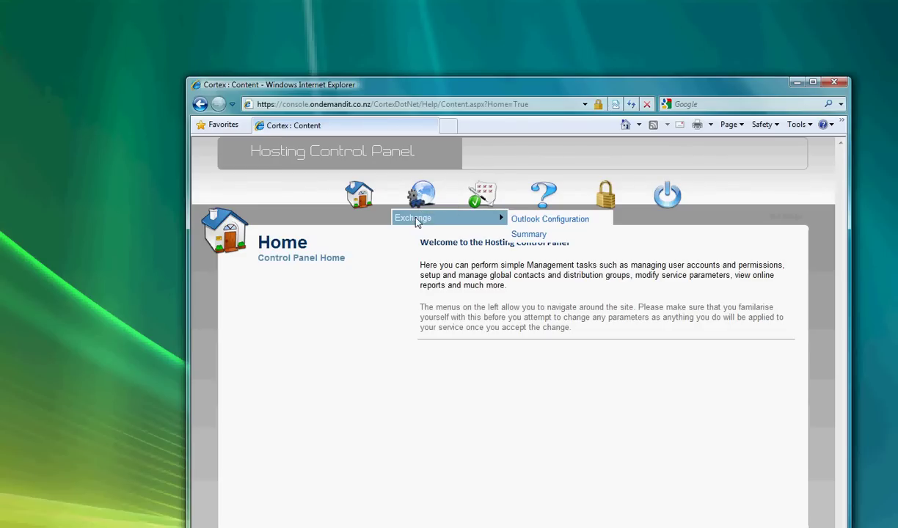
{"action": "left_click", "coordinate": [523, 235]}
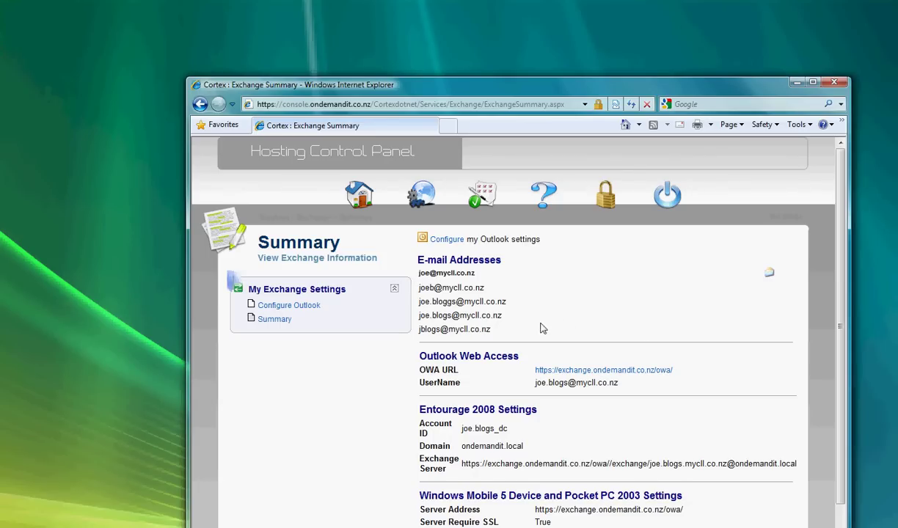
{"action": "left_click_drag", "start_coordinate": [491, 332], "coordinate": [424, 281]}
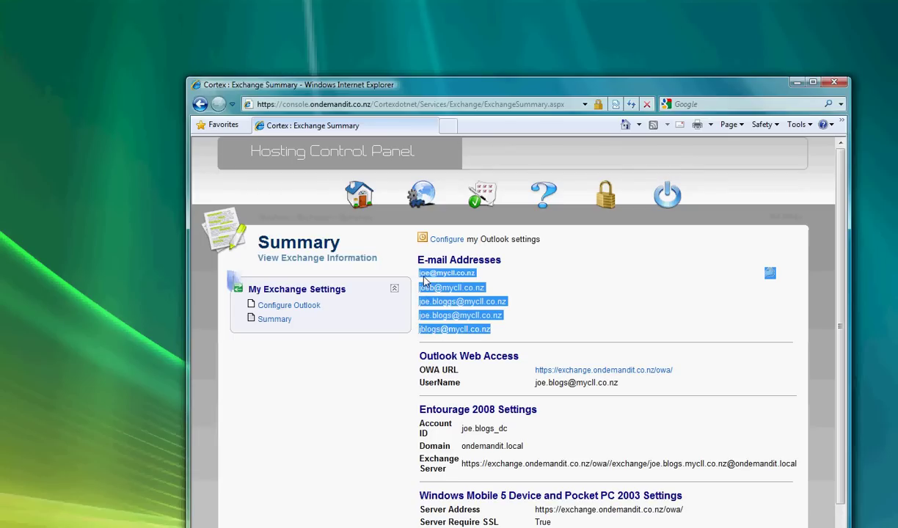
{"action": "left_click", "coordinate": [531, 302]}
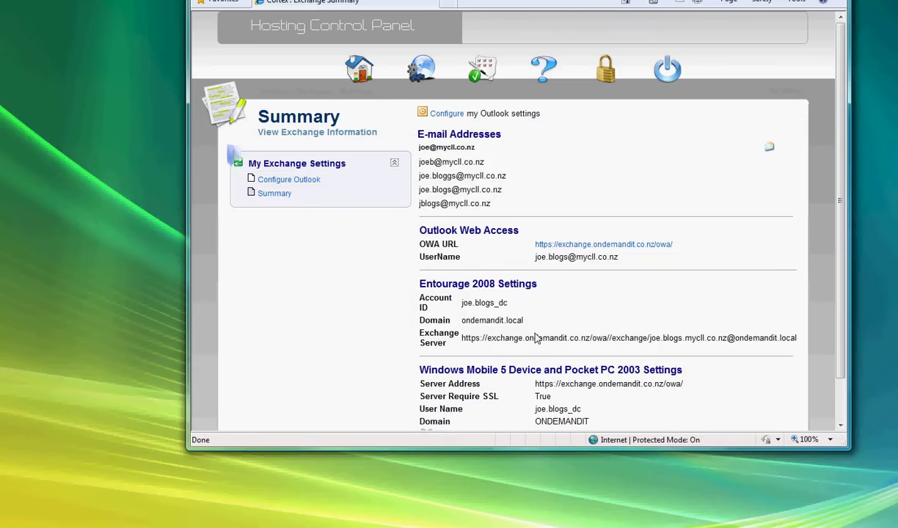
{"action": "scroll", "coordinate": [537, 338], "scroll_direction": "down", "scroll_amount": 2}
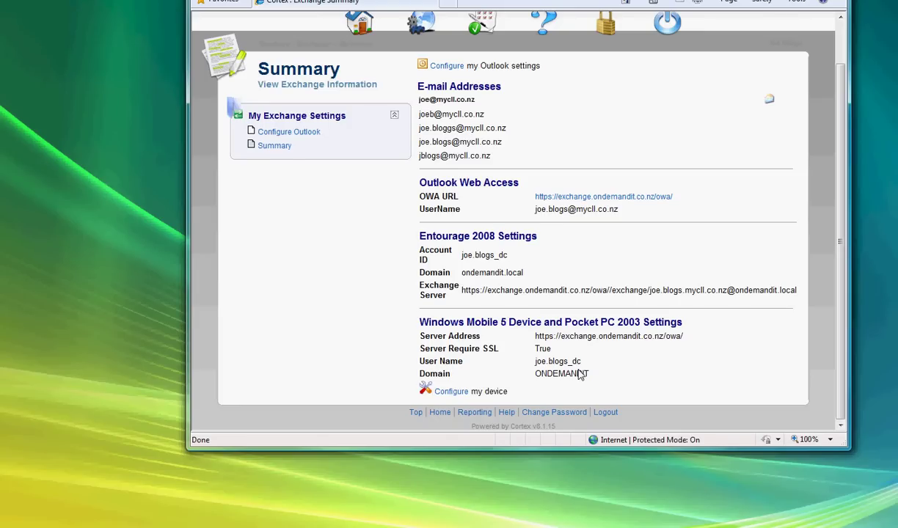
{"action": "scroll", "coordinate": [580, 374], "scroll_direction": "up", "scroll_amount": 1}
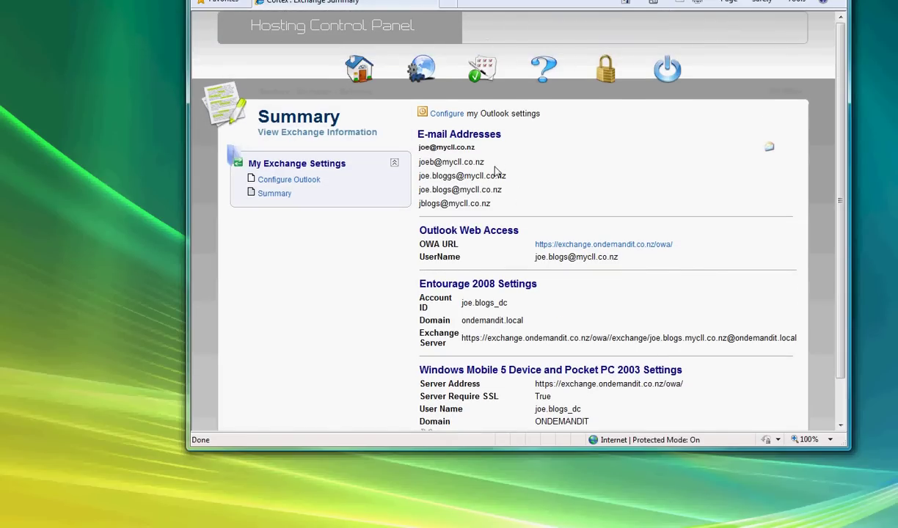
{"action": "mouse_move", "coordinate": [419, 70]}
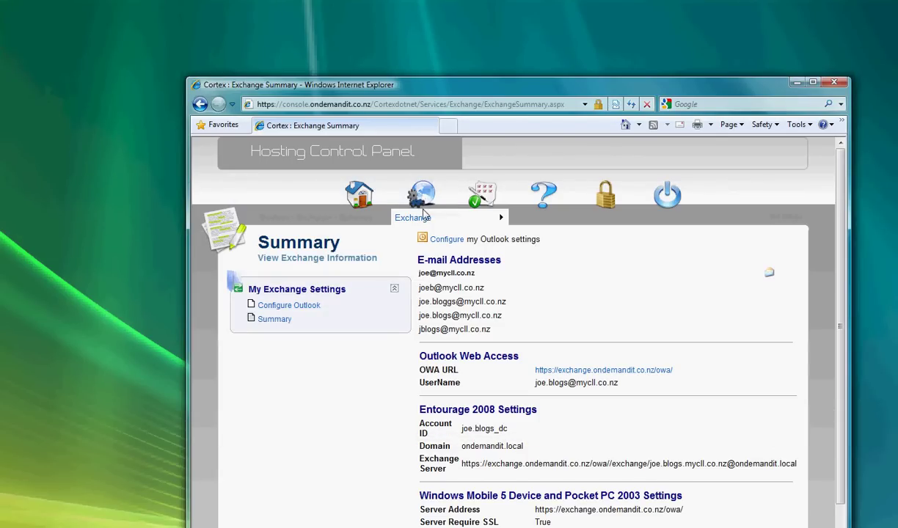
- Open Exchange Outlook Configuration and choose RPC over HTTP as the connection protocol
{"action": "mouse_move", "coordinate": [427, 222]}
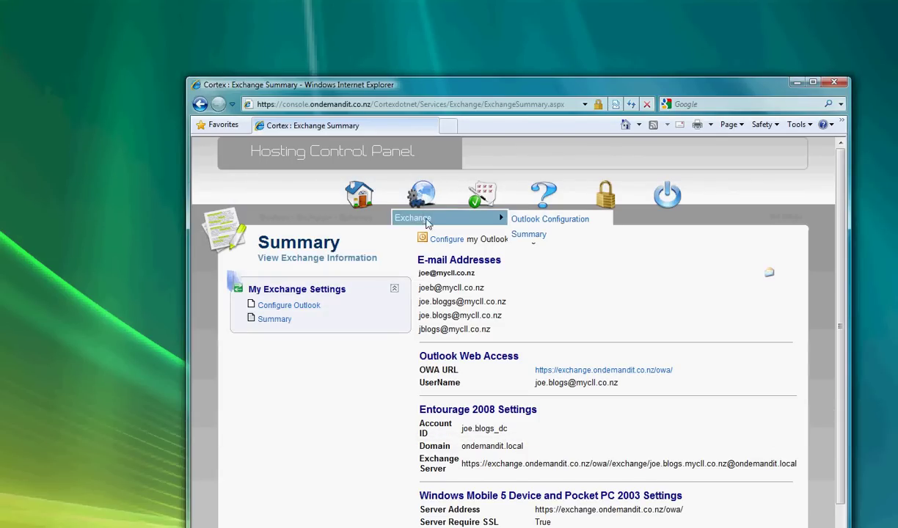
{"action": "left_click", "coordinate": [526, 220]}
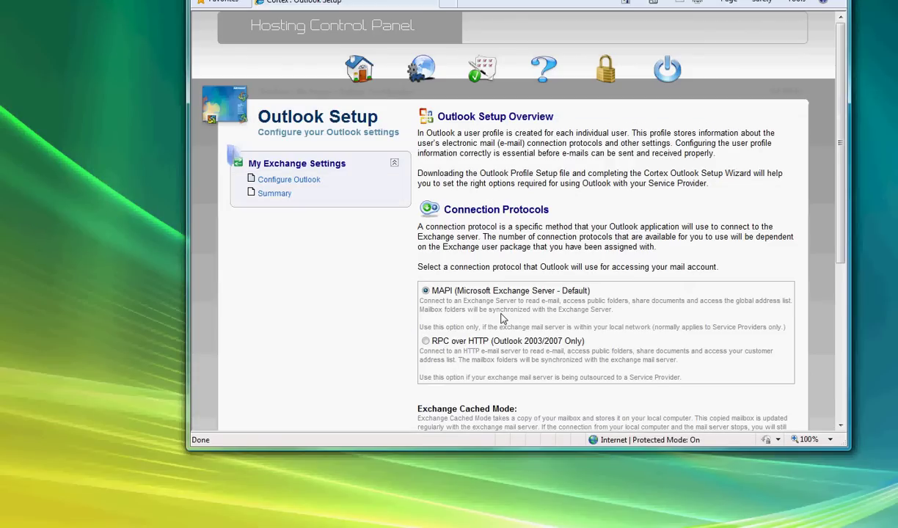
{"action": "scroll", "coordinate": [503, 318], "scroll_direction": "down", "scroll_amount": 1}
{"action": "left_click", "coordinate": [434, 301]}
- Scroll down to the Outlook Profile Setup section and start its download
{"action": "scroll", "coordinate": [442, 347], "scroll_direction": "down", "scroll_amount": 3}
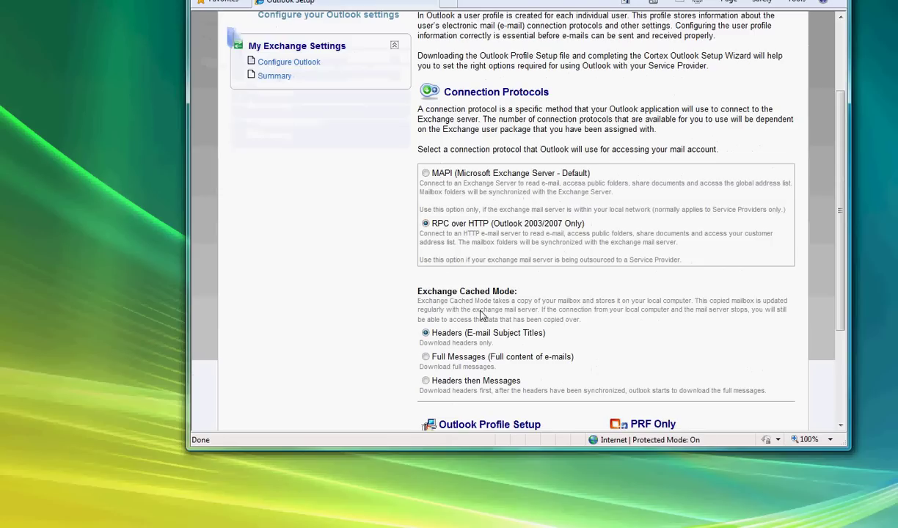
{"action": "scroll", "coordinate": [474, 321], "scroll_direction": "down", "scroll_amount": 2}
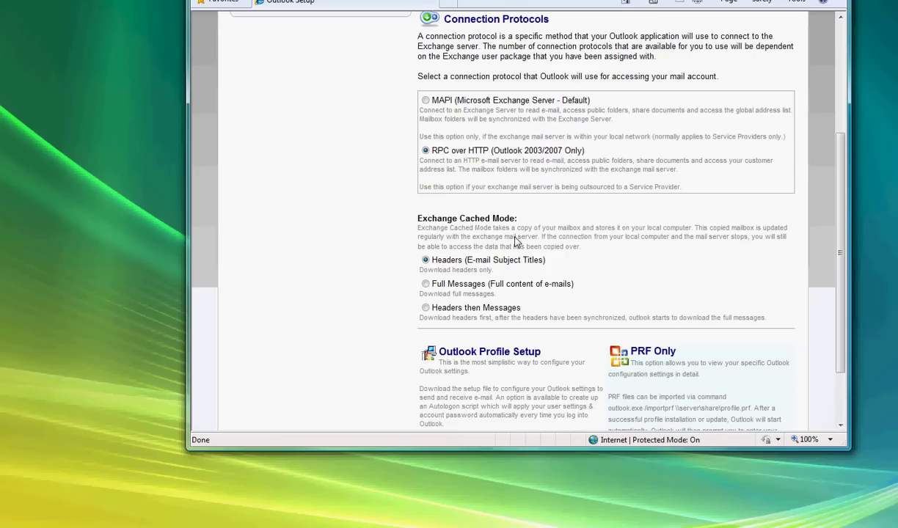
{"action": "scroll", "coordinate": [516, 242], "scroll_direction": "down", "scroll_amount": 3}
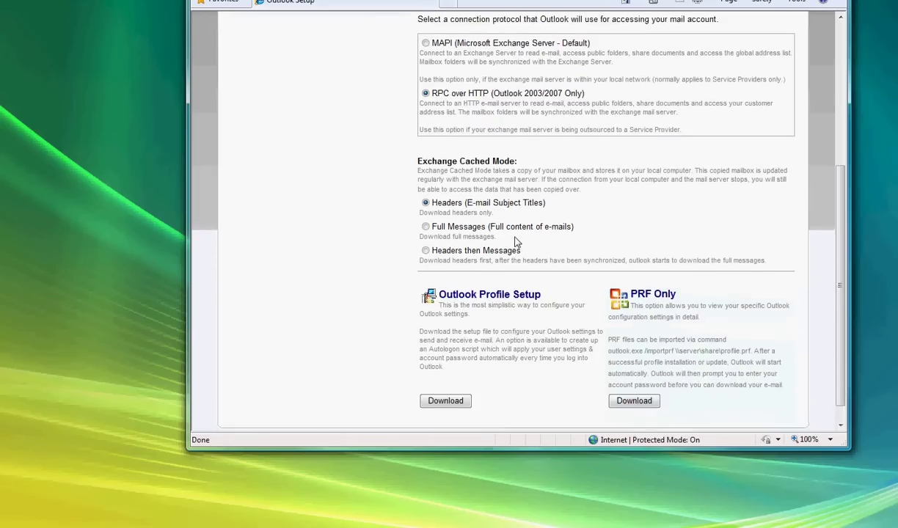
{"action": "left_click", "coordinate": [458, 377]}
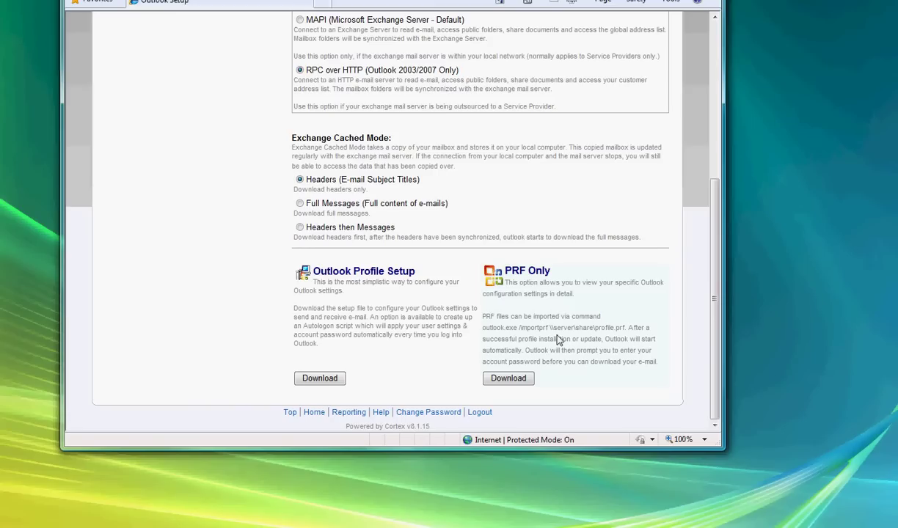
- Download the Outlook profile setup and run OutlookProfile.exe despite both security warnings
{"action": "left_click", "coordinate": [328, 381]}
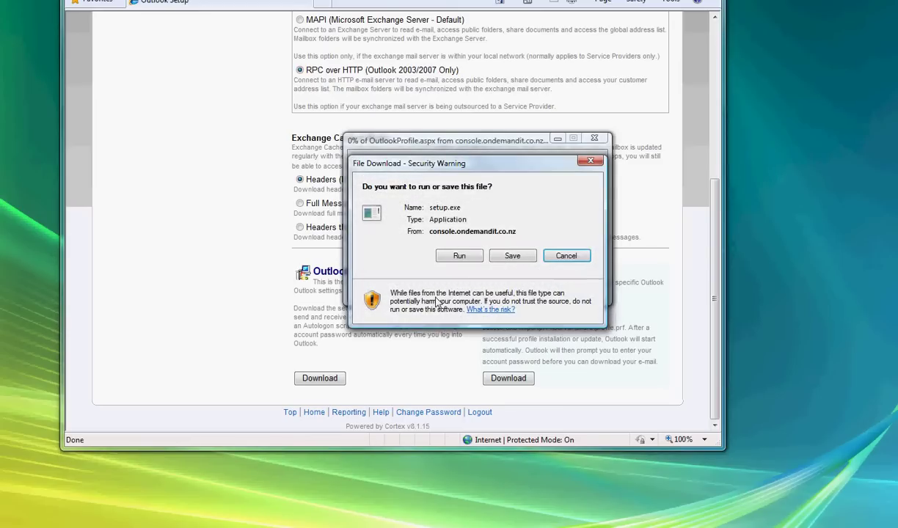
{"action": "left_click", "coordinate": [460, 260]}
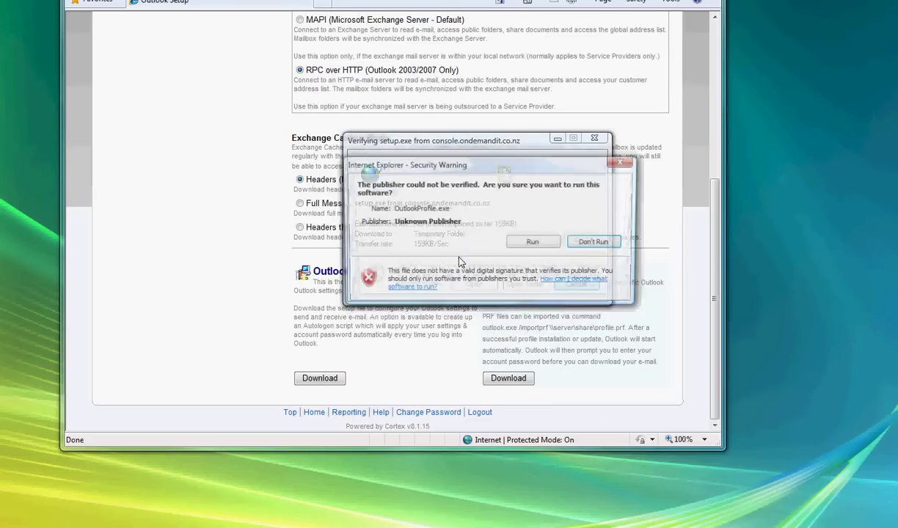
{"action": "left_click", "coordinate": [526, 246]}
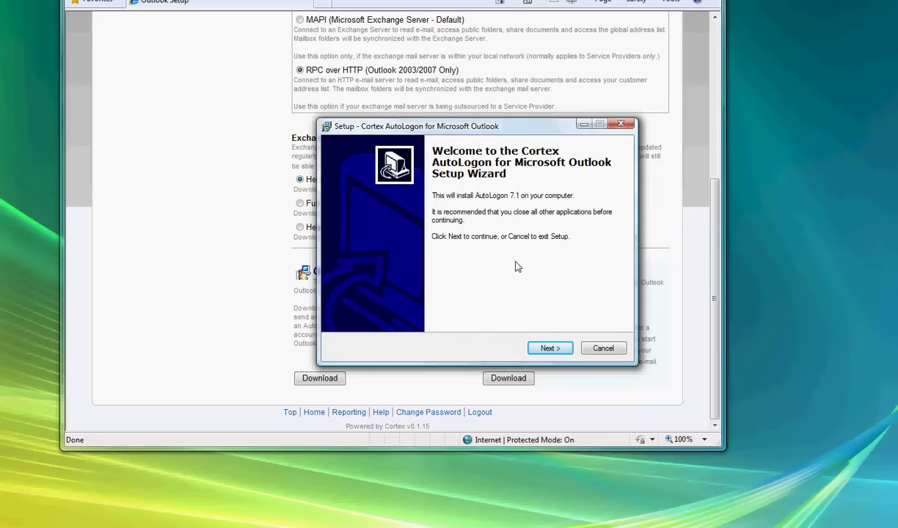
- Move past the AutoLogon Welcome page to Select Components, keeping all three ticked
{"action": "left_click", "coordinate": [552, 349]}
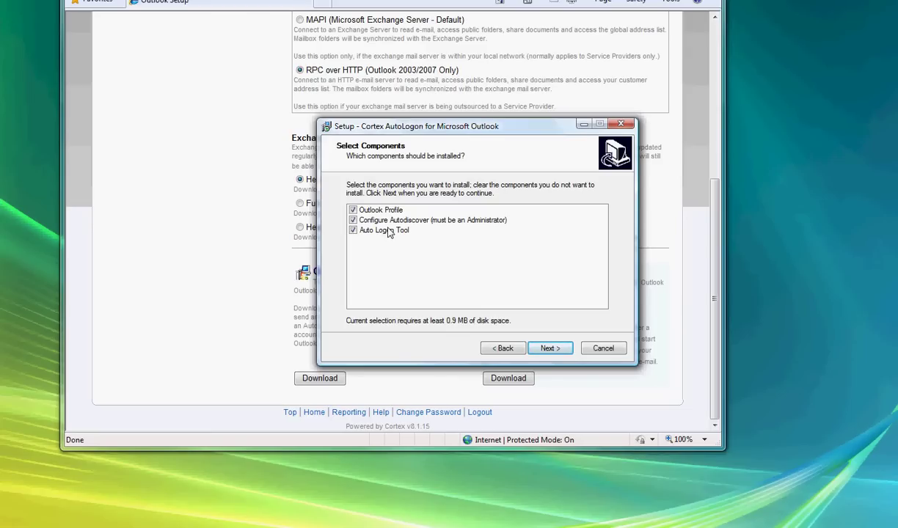
- Keep all components and enter and confirm the Exchange mailbox password
{"action": "left_click", "coordinate": [552, 350]}
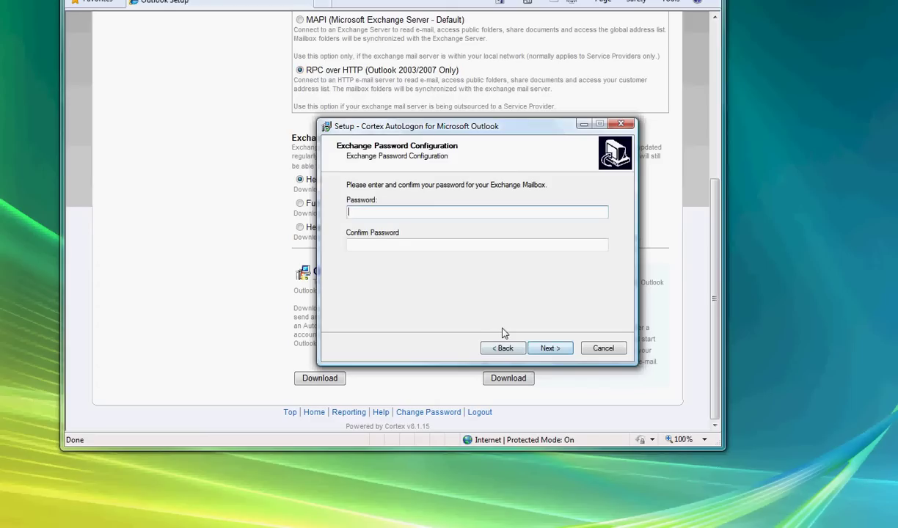
{"action": "type", "text": "•••••••••"}
{"action": "key", "text": "Tab"}
{"action": "type", "text": "••••"}
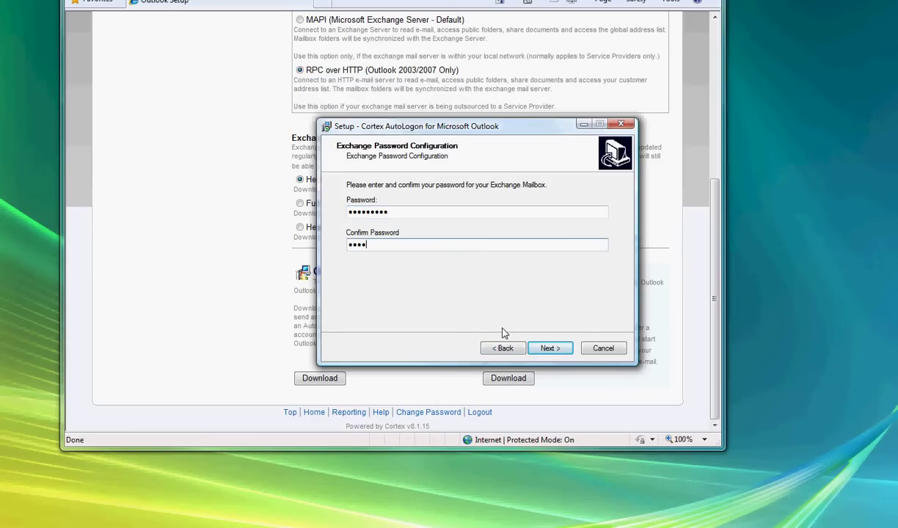
{"action": "type", "text": "•••••"}
- Install AutoLogon into the default Start Menu folder and finish the wizard
{"action": "left_click", "coordinate": [547, 350]}
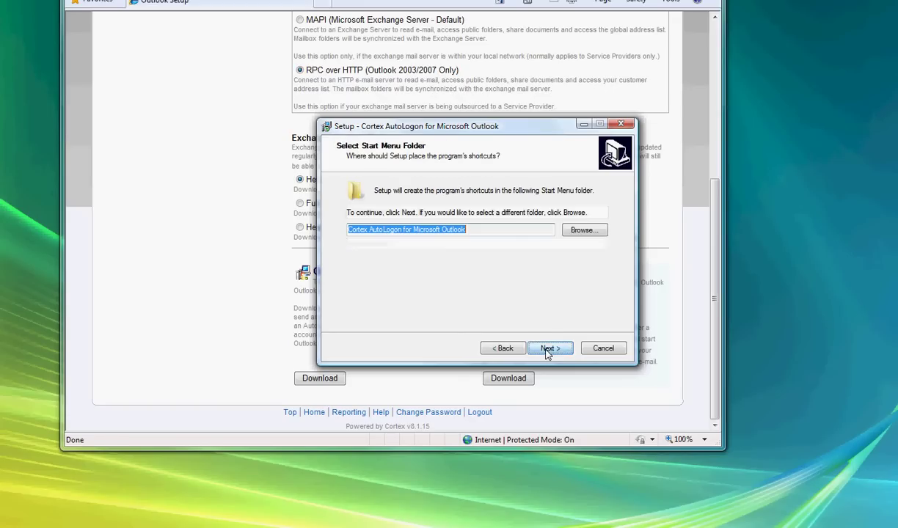
{"action": "left_click", "coordinate": [548, 351]}
{"action": "left_click", "coordinate": [548, 351]}
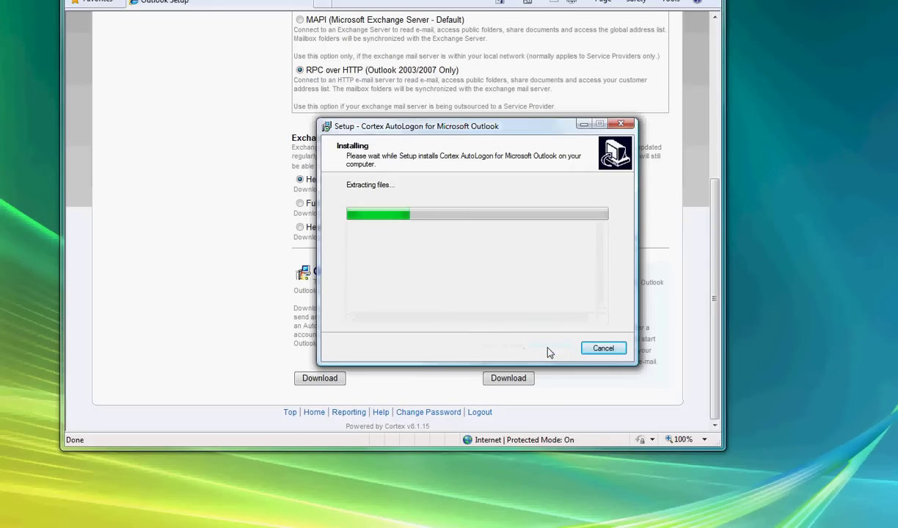
{"action": "left_click", "coordinate": [550, 350]}
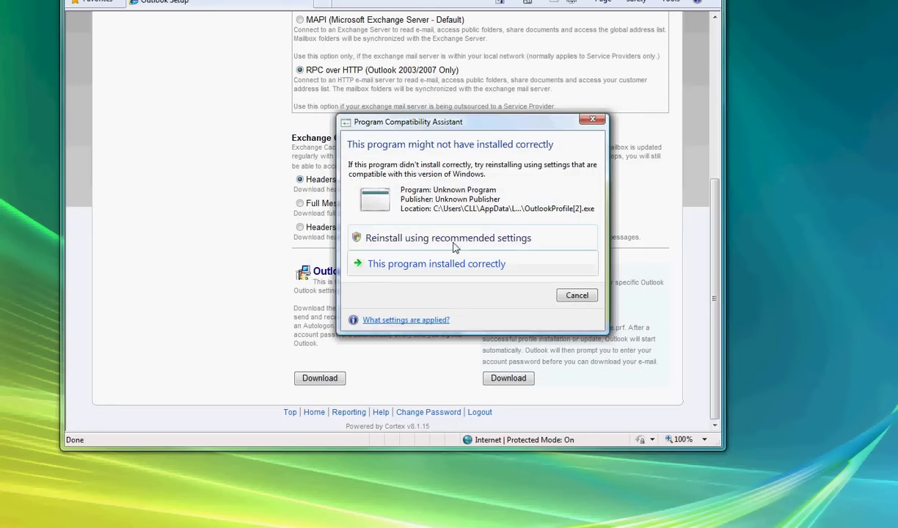
- Confirm the program installed correctly and submit the exch02 sign-in dialog
{"action": "left_click", "coordinate": [446, 265]}
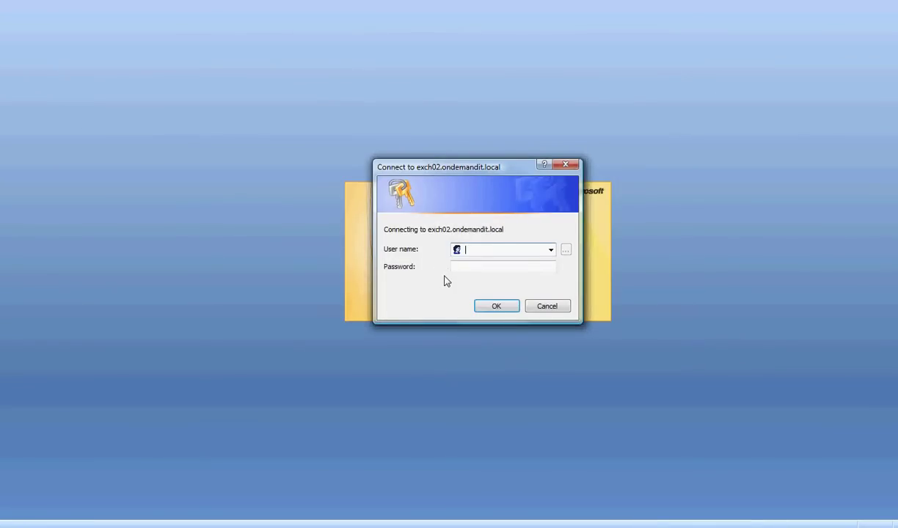
{"action": "key", "text": "Escape"}
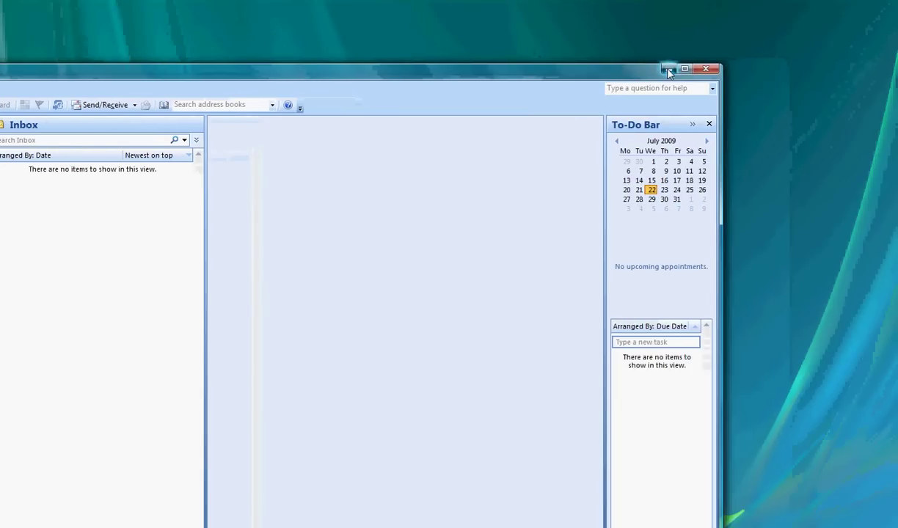
- Minimize Outlook, answer the compatibility prompt as installed correctly, and minimize Internet Explorer
{"action": "left_click", "coordinate": [641, 70]}
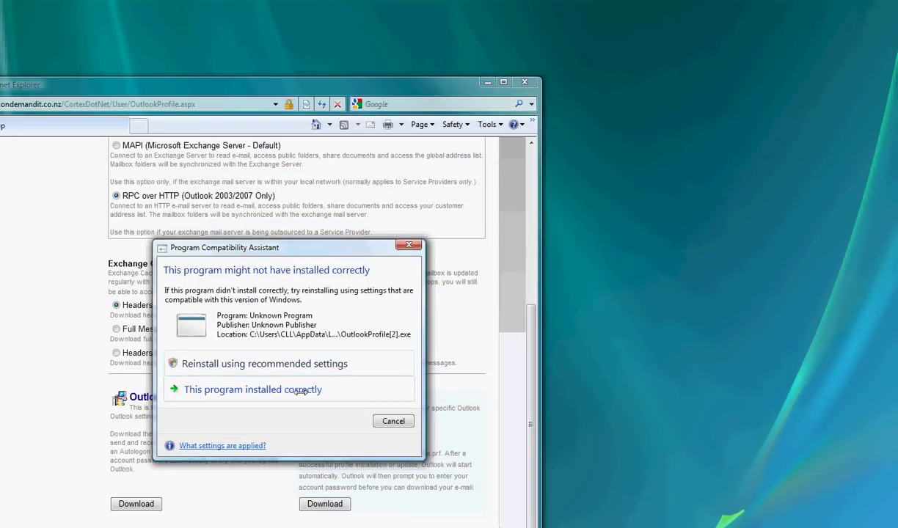
{"action": "left_click", "coordinate": [220, 389]}
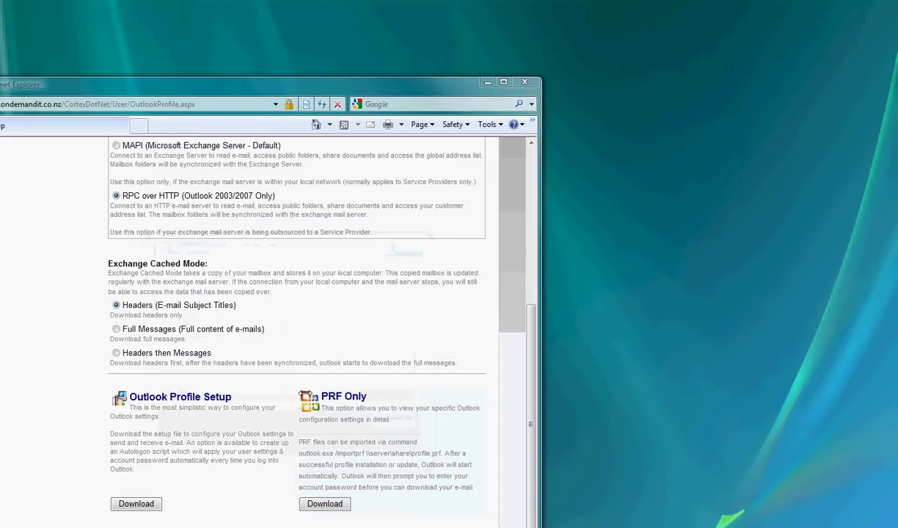
{"action": "left_click", "coordinate": [487, 83]}
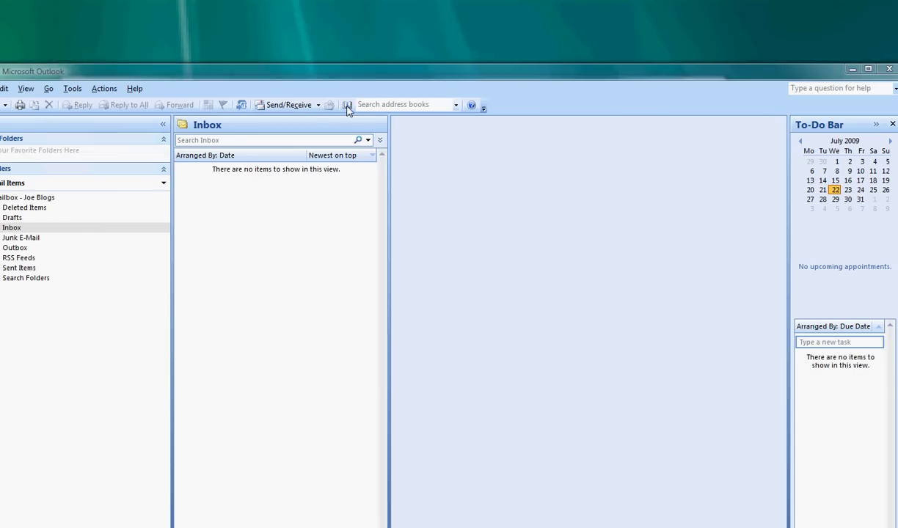
{"action": "left_click", "coordinate": [348, 106]}
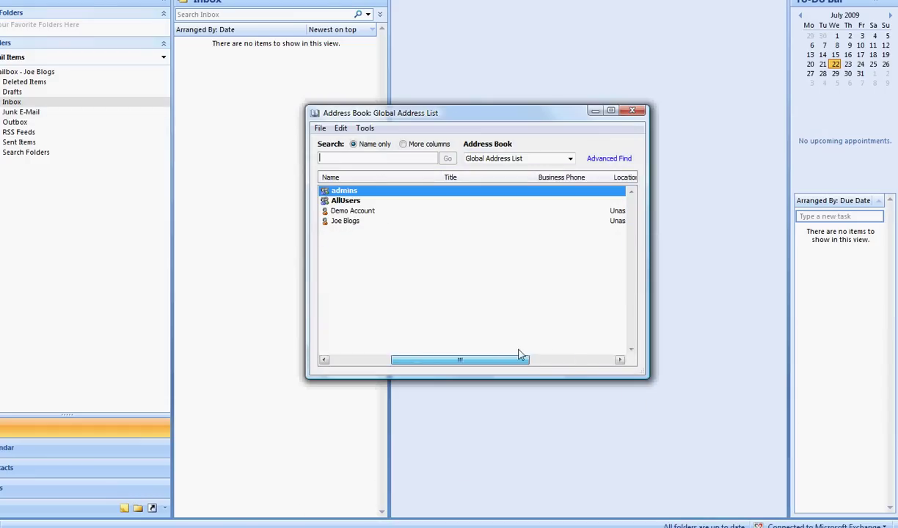
{"action": "left_click_drag", "start_coordinate": [519, 355], "coordinate": [401, 365]}
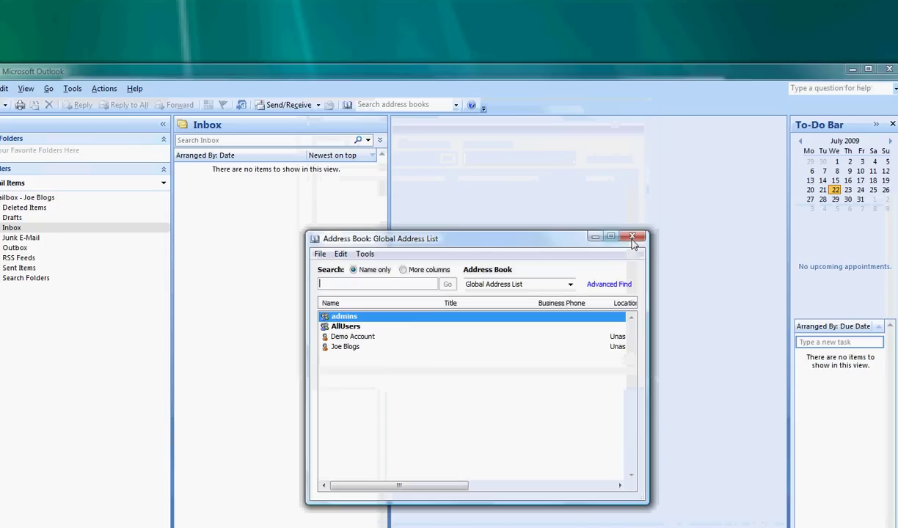
{"action": "left_click", "coordinate": [633, 237]}
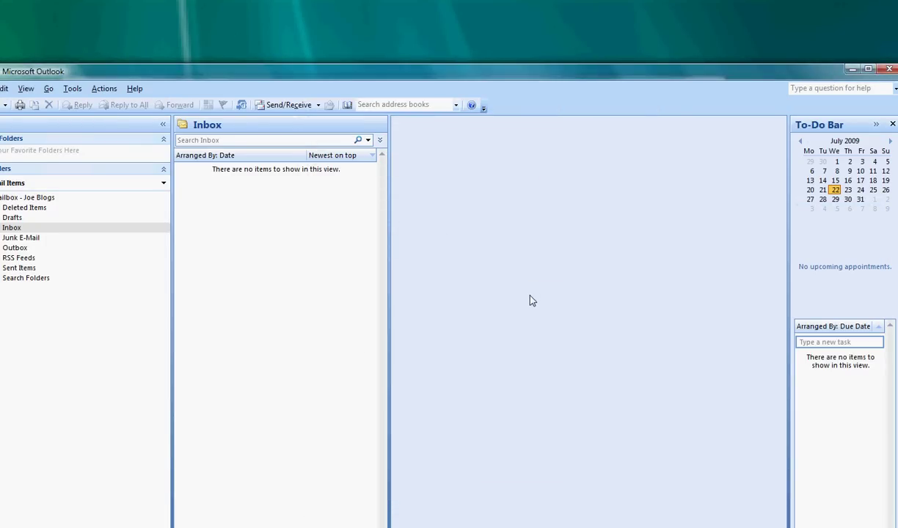